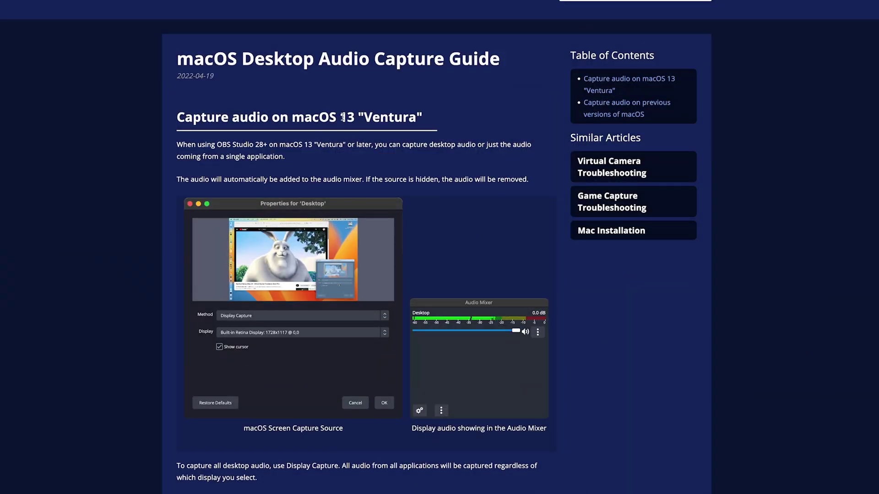
# Highlight '13' in the guide's macOS Ventura heading, then open the Apple menu.
pyautogui.moveTo(341, 118); pyautogui.dragTo(416, 118)
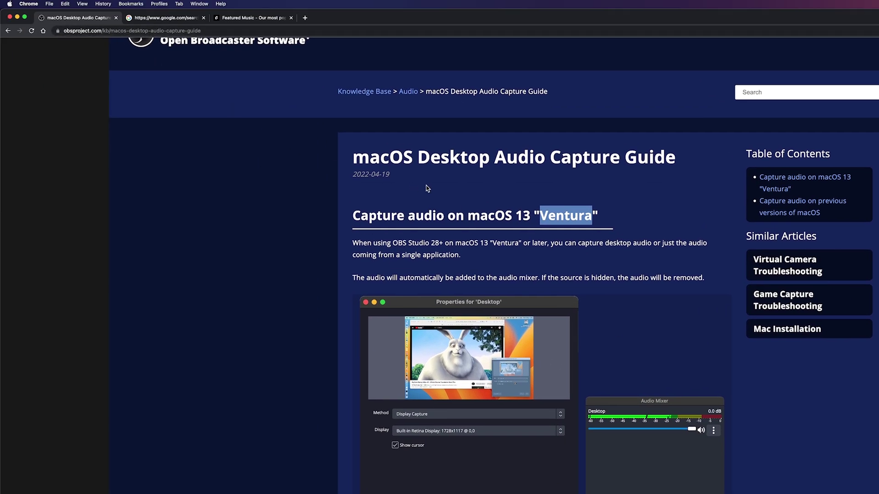
pyautogui.click(9, 4)
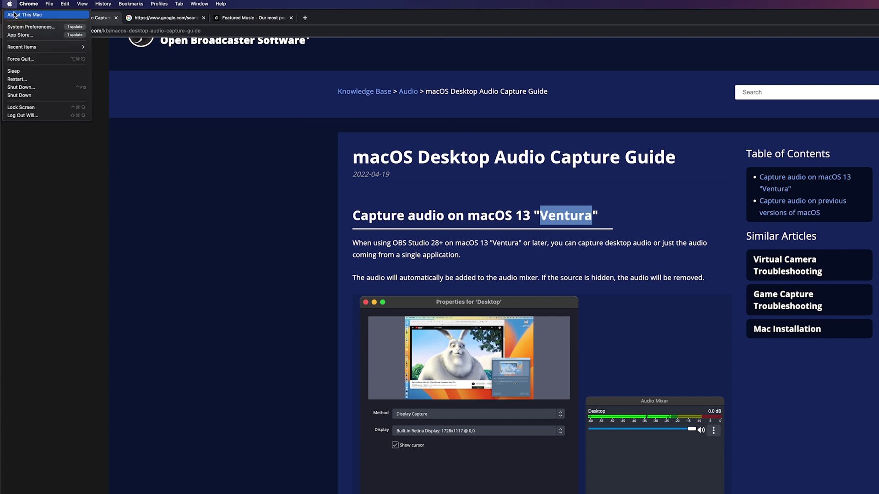
pyautogui.click(15, 16)
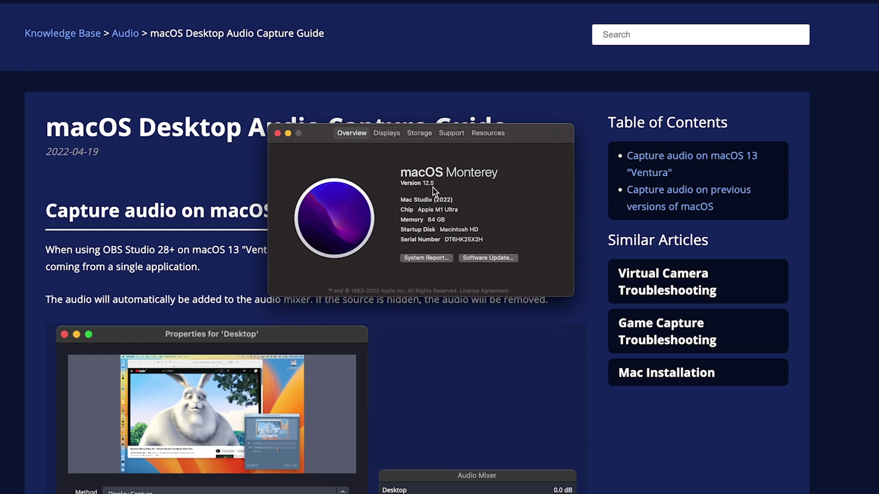
pyautogui.press('super+w')
pyautogui.moveTo(277, 210); pyautogui.dragTo(408, 218)
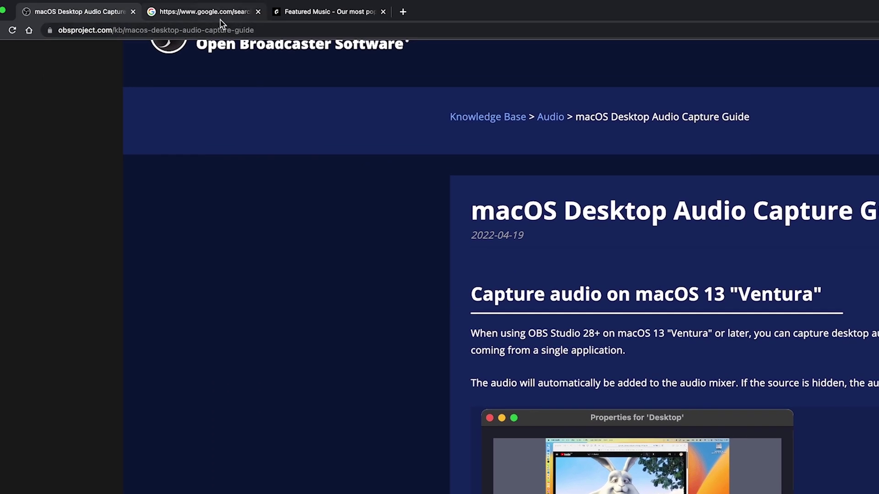
# Open the Existential Audio BlackHole page from the Google results and close the BlackHole 2ch installer.
pyautogui.click(211, 13)
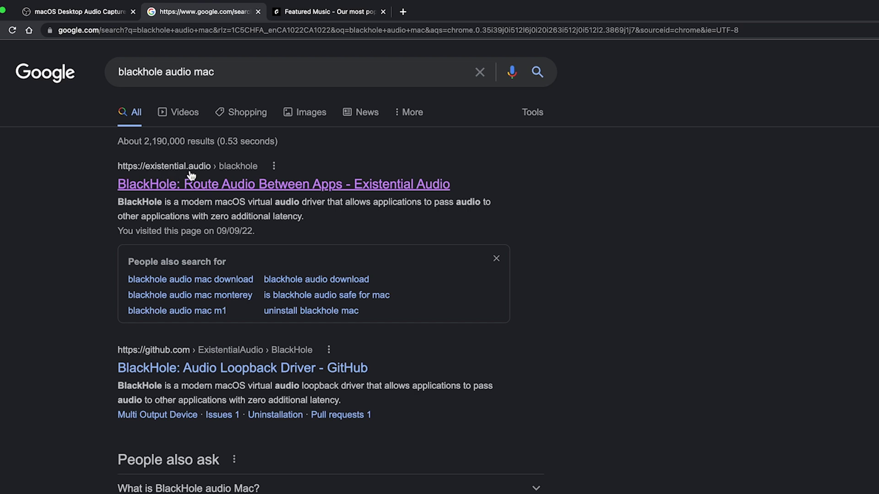
pyautogui.click(212, 184)
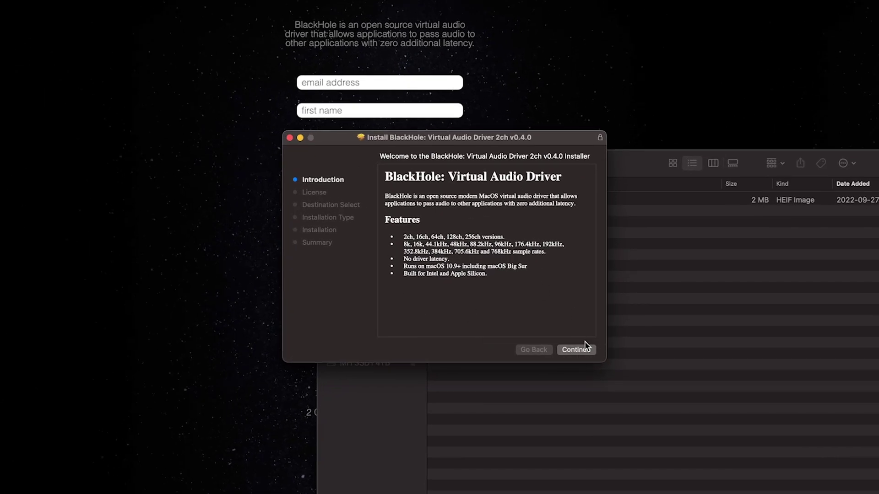
pyautogui.click(289, 137)
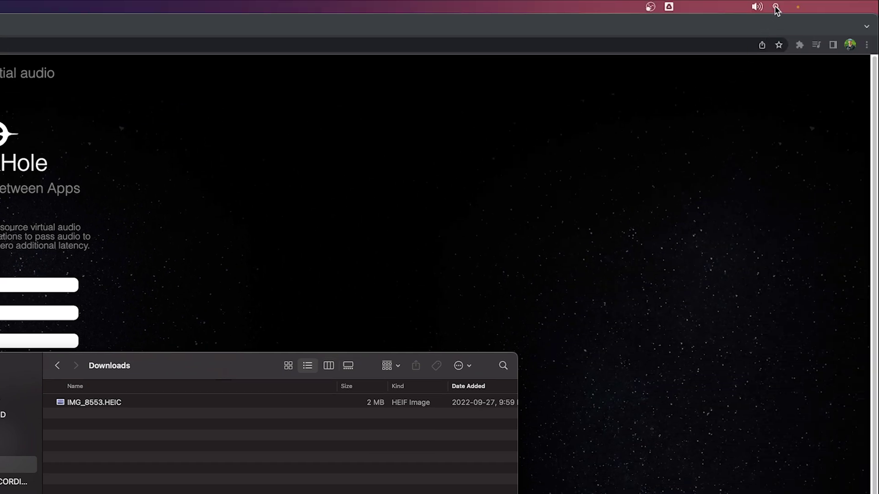
# Launch Audio MIDI Setup via Spotlight 'midi' and select BlackHole 2ch (44,100 Hz, 2 ch 32-bit Float).
pyautogui.click(776, 8)
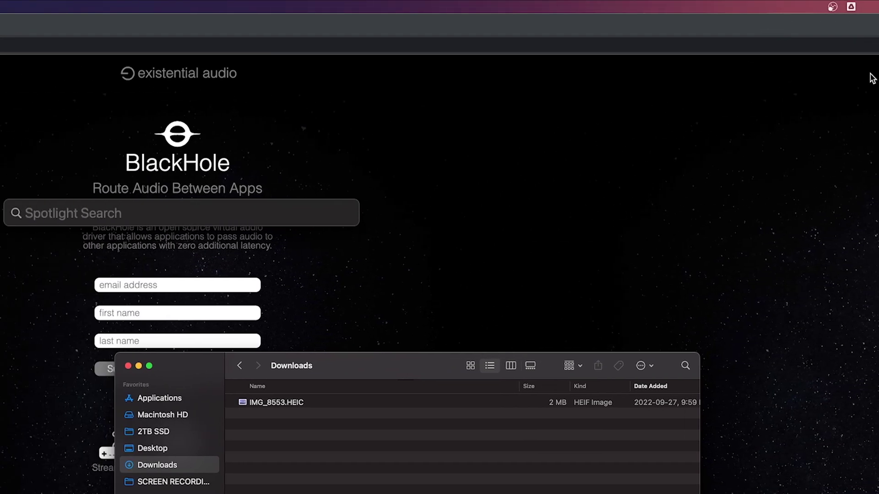
pyautogui.write('midi')
pyautogui.press('Return')
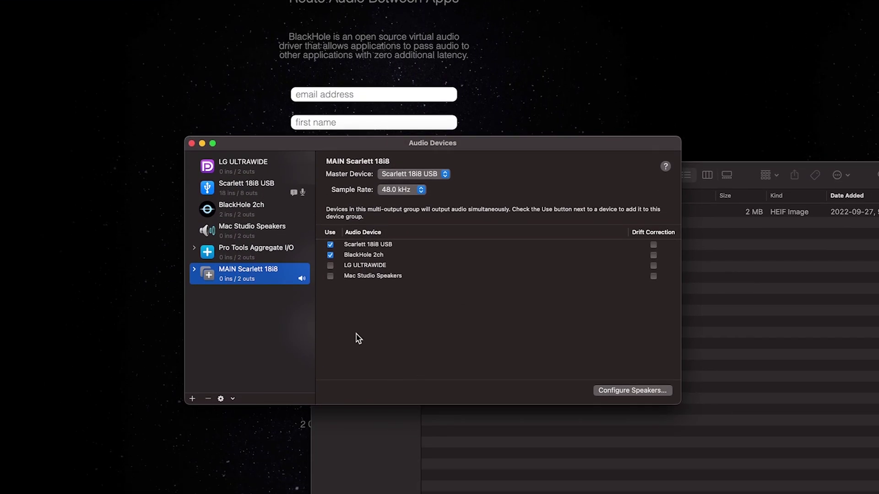
pyautogui.click(230, 212)
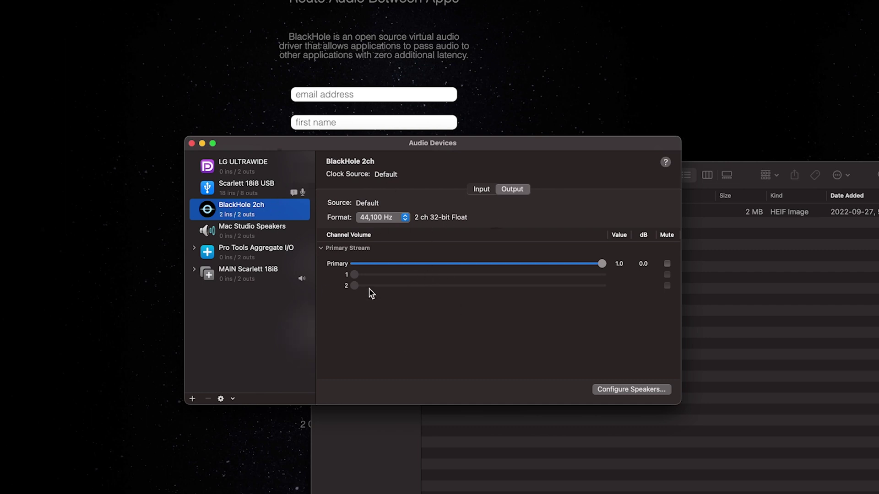
# Name the Scarlett 18i8 USB plus BlackHole 2ch multi-output device 'MAIN Scarlett 18i8' and close Audio Devices.
pyautogui.click(193, 401)
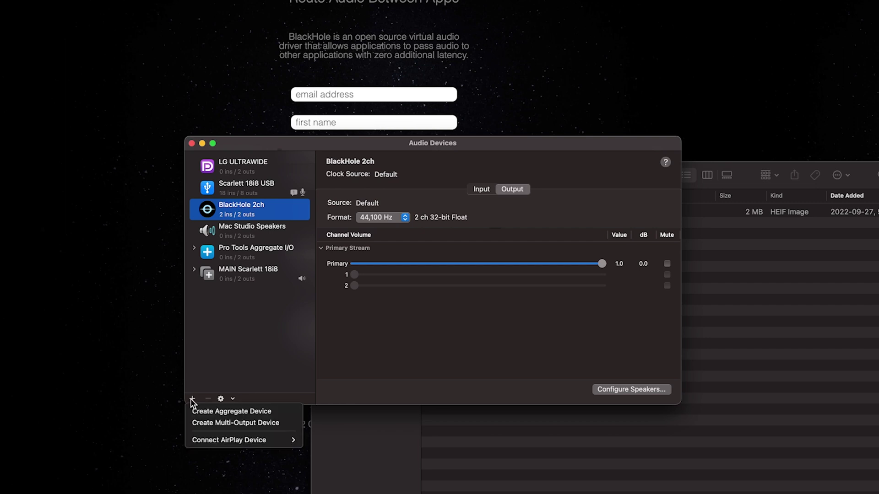
pyautogui.click(267, 424)
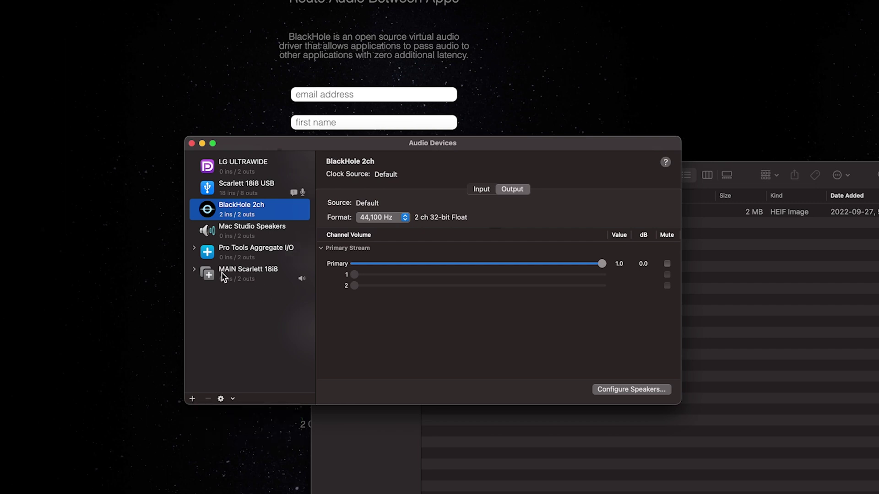
pyautogui.click(260, 274)
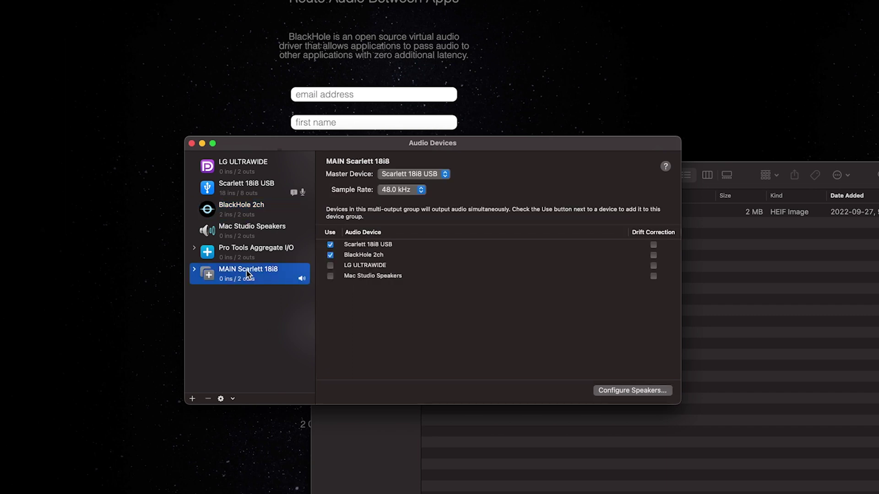
pyautogui.click(247, 269)
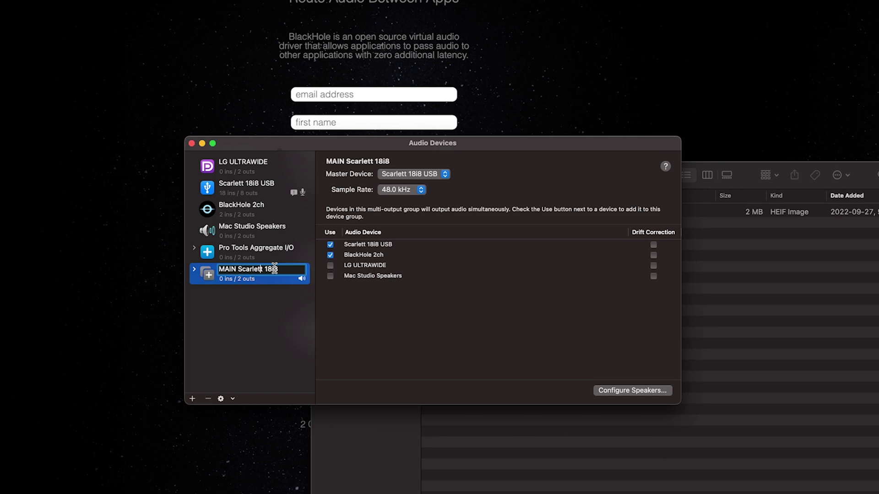
pyautogui.click(239, 306)
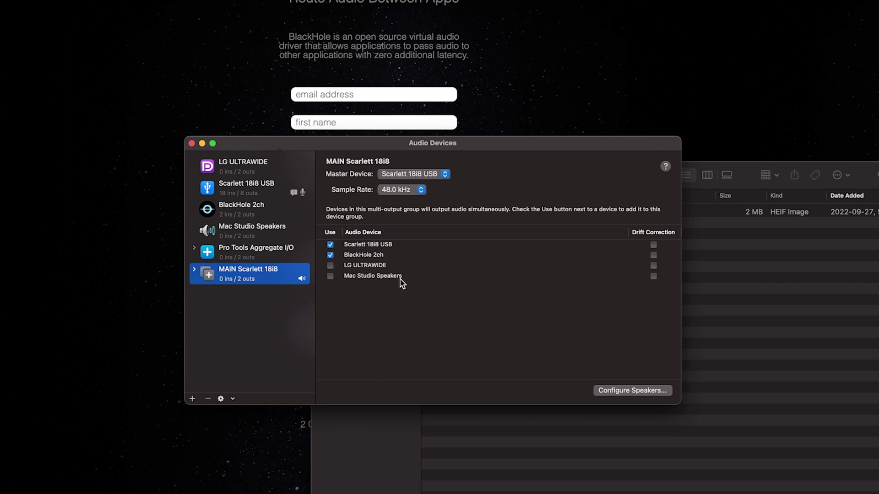
pyautogui.click(191, 144)
pyautogui.click(116, 175)
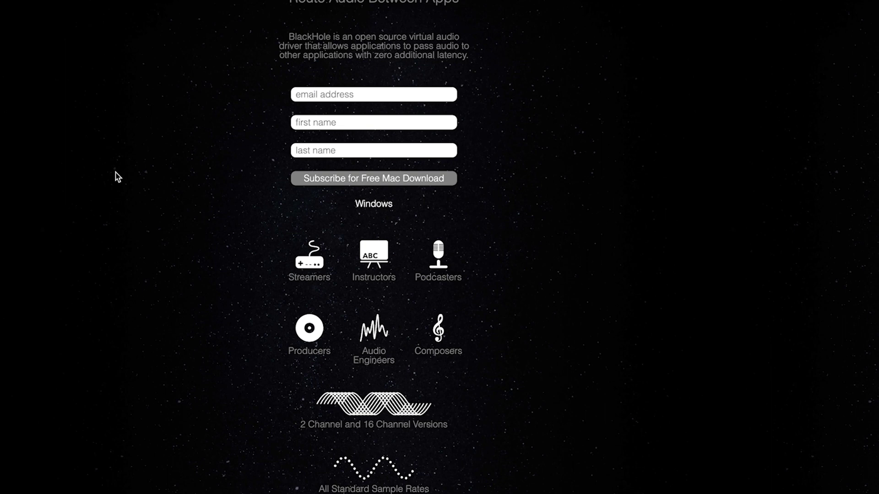
pyautogui.press('super+Tab')
pyautogui.press('super+Tab')
pyautogui.press('super+Tab')
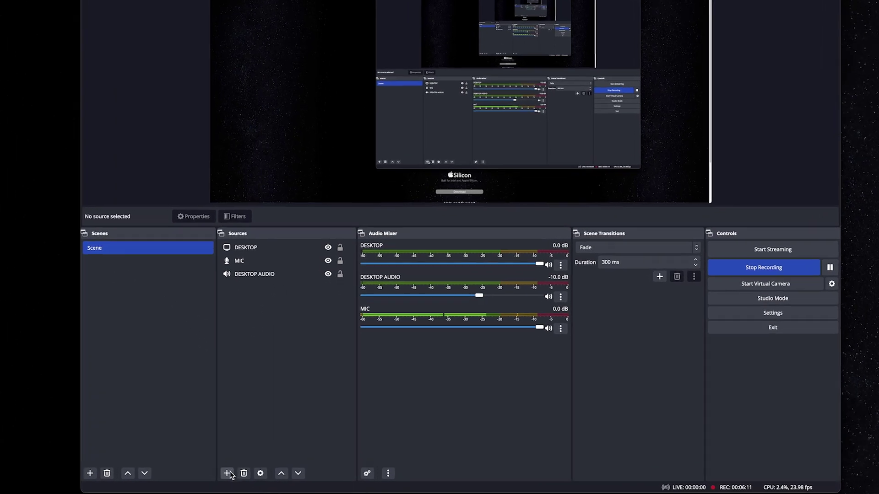
pyautogui.click(240, 476)
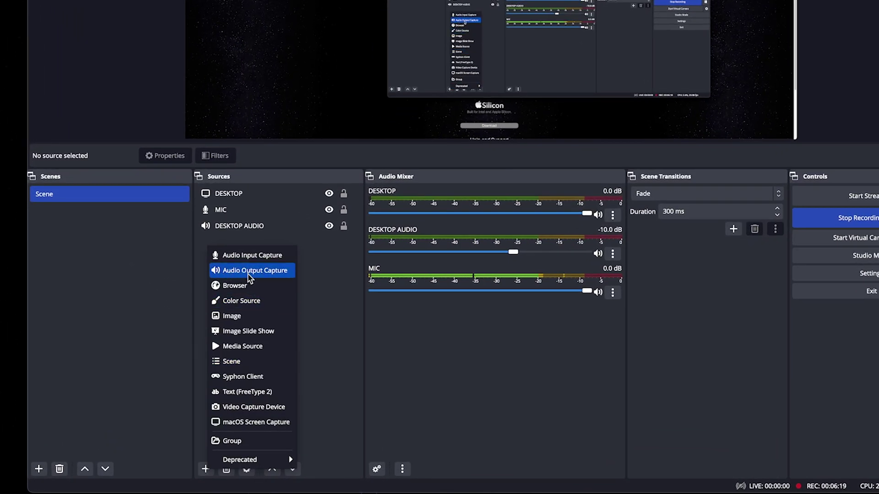
pyautogui.click(249, 275)
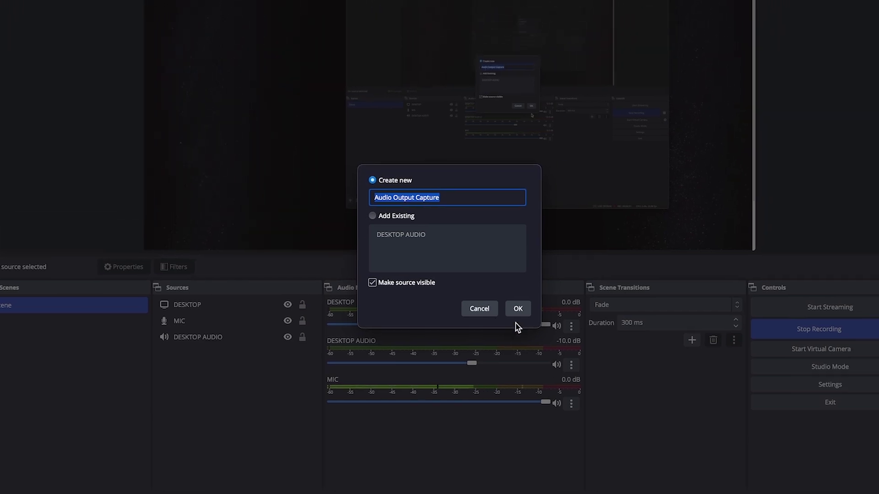
pyautogui.click(508, 315)
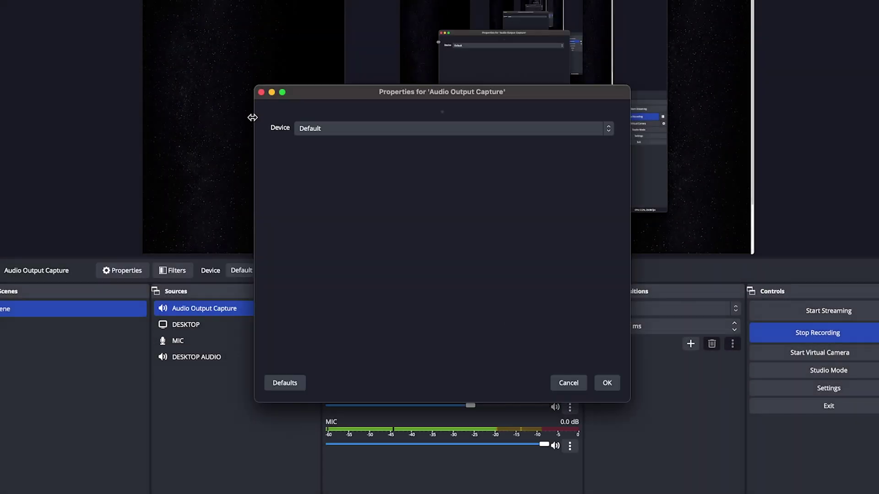
pyautogui.click(321, 128)
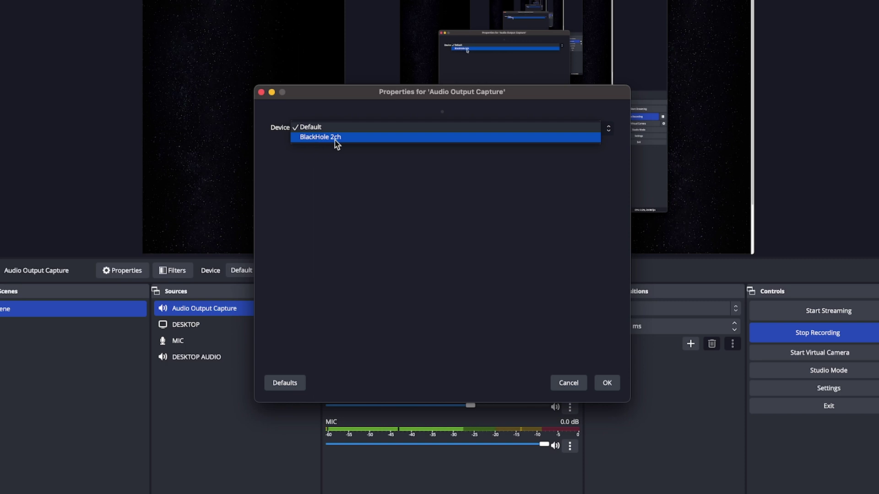
pyautogui.click(565, 382)
pyautogui.click(565, 383)
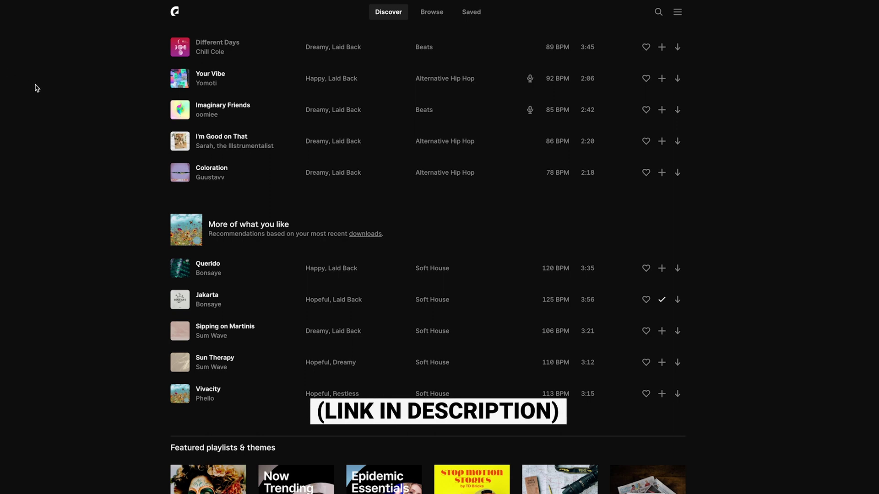
# Play the Different Days preview to test OBS desktop audio, then pause it and return to OBS.
pyautogui.click(180, 47)
pyautogui.press('super+Tab')
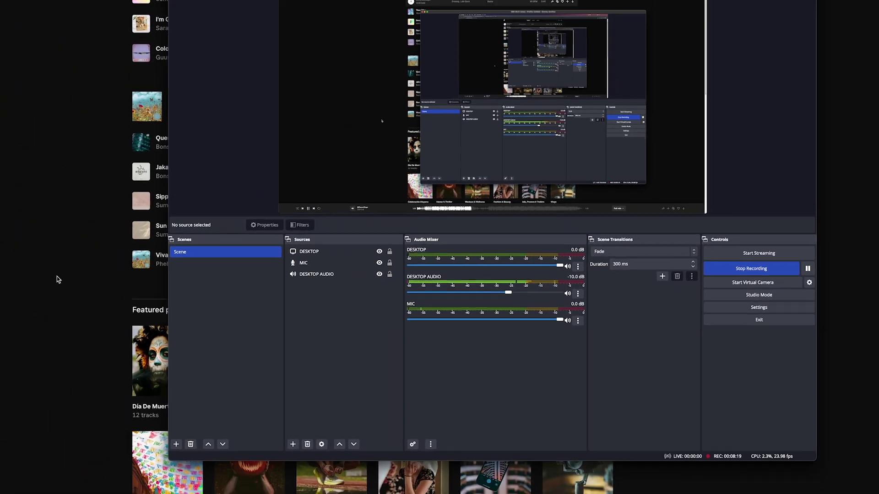
pyautogui.click(59, 274)
pyautogui.click(59, 484)
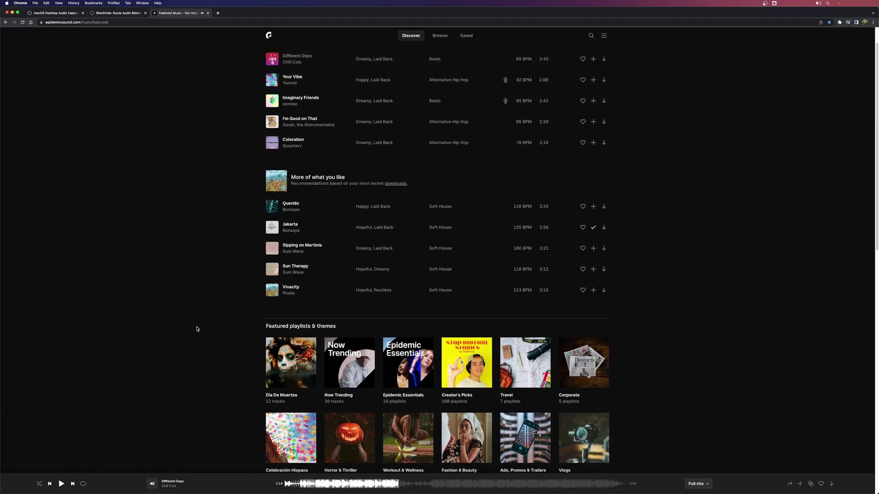
pyautogui.press('super+Tab')
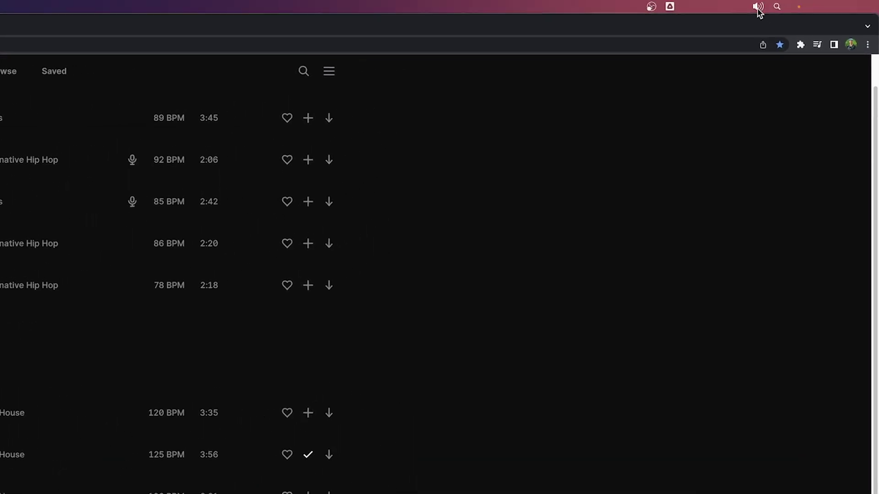
# Review SoundSource's Audio preferences, then list output devices: BlackHole 2ch, LG ULTRAWIDE, MAIN Scarlett 18i8.
pyautogui.click(758, 7)
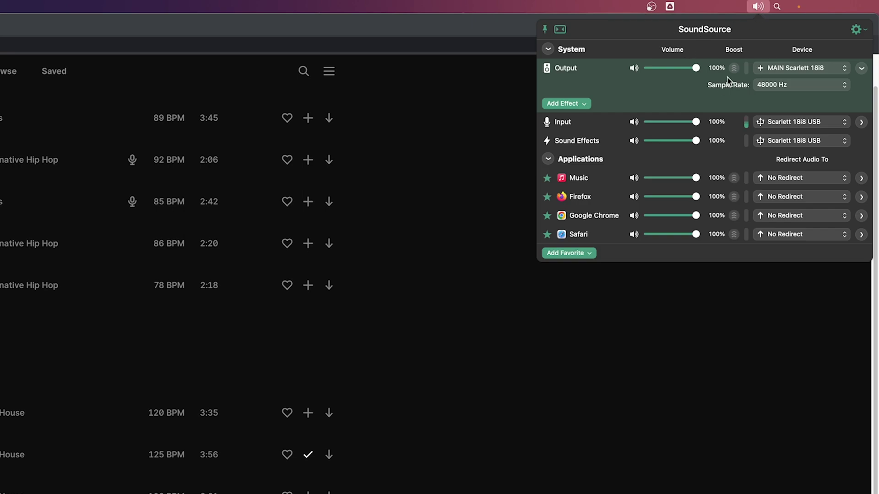
pyautogui.click(856, 30)
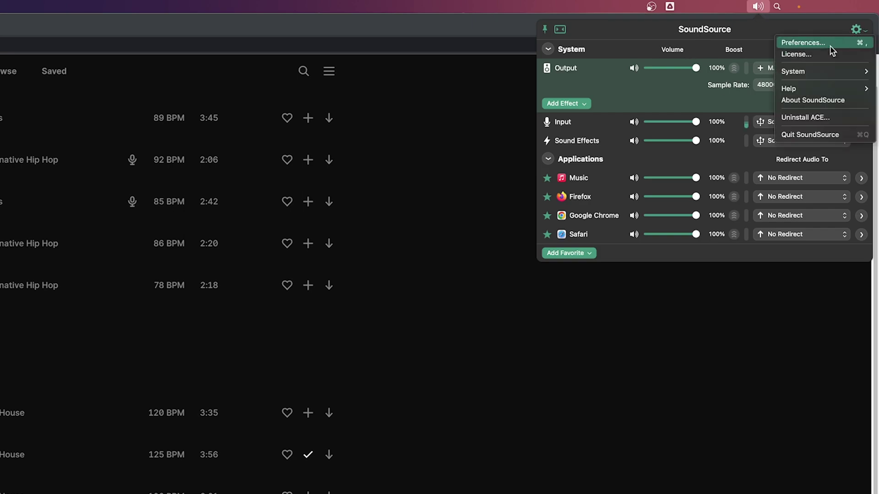
pyautogui.click(805, 43)
pyautogui.click(121, 300)
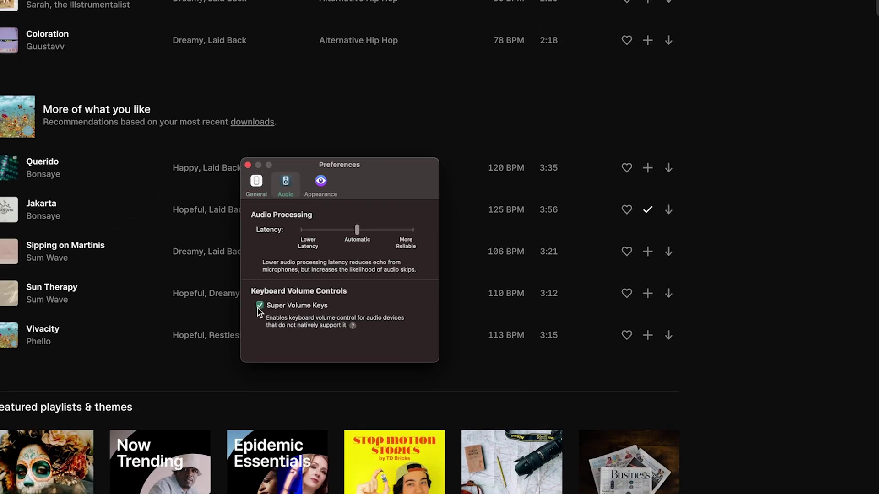
pyautogui.press('super+w')
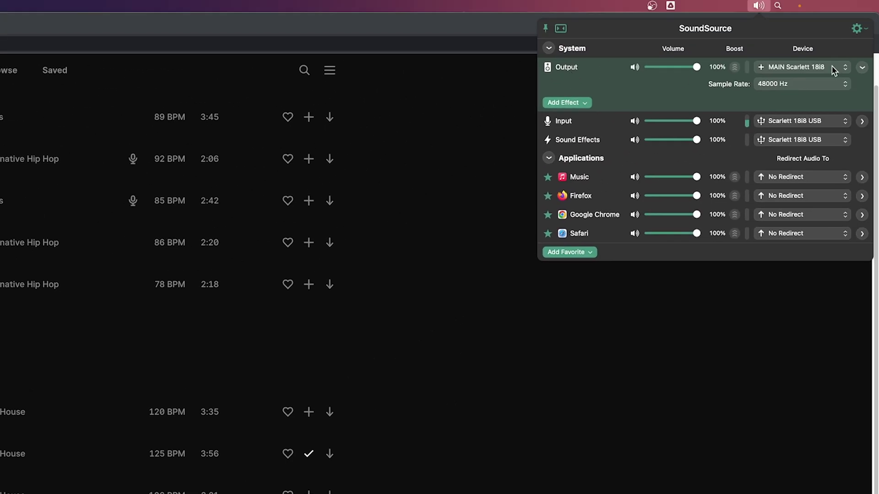
pyautogui.click(831, 67)
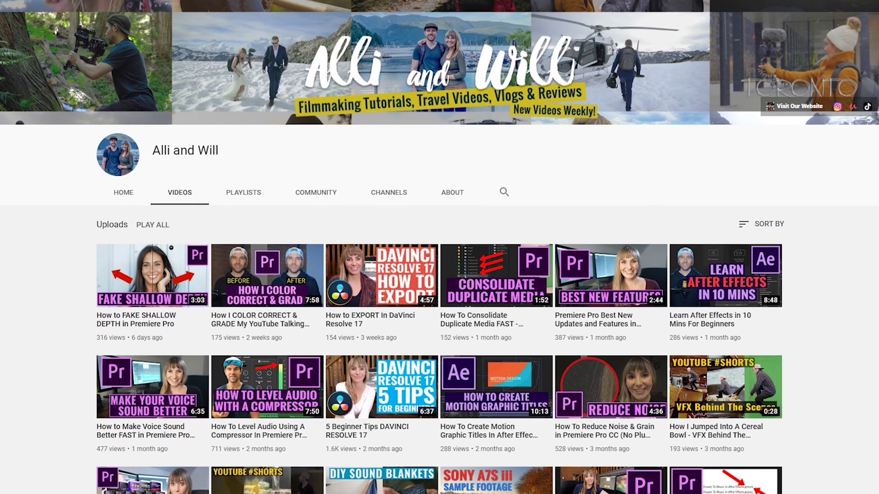
# Scroll the channel's Videos tab down to the Premiere Pro and DaVinci Resolve uploads from a year ago.
pyautogui.scroll(-10, 439, 247)
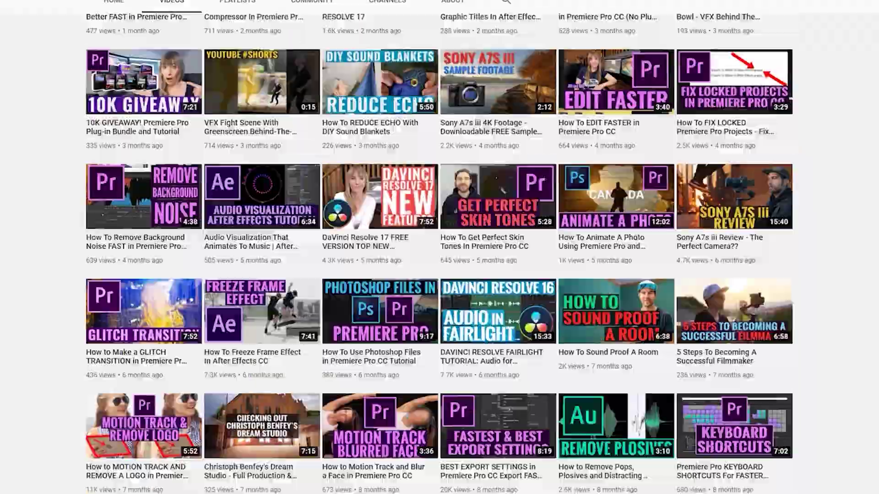
pyautogui.scroll(-20, 439, 247)
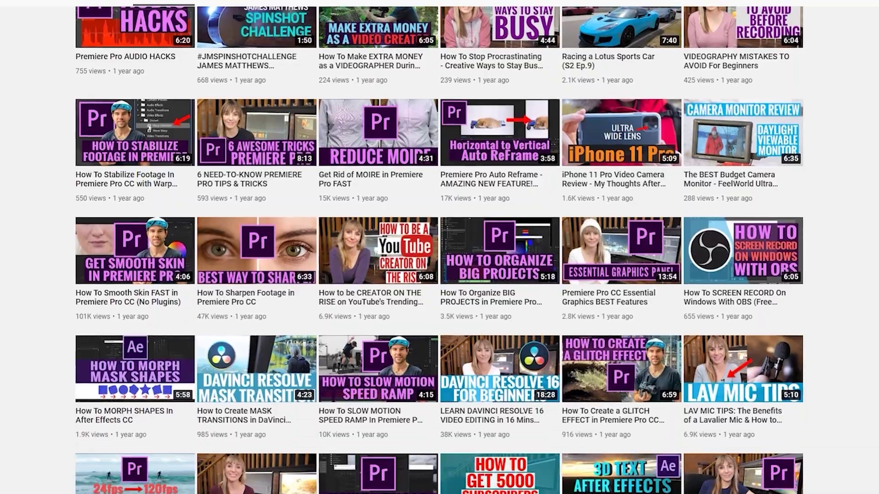